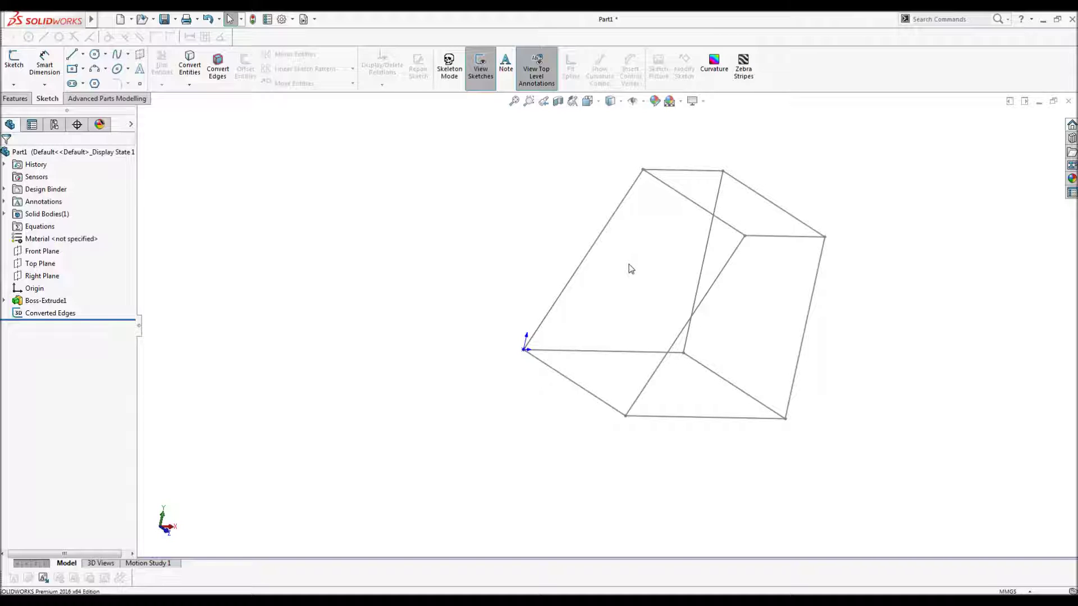
{"action": "left_click", "coordinate": [617, 221]}
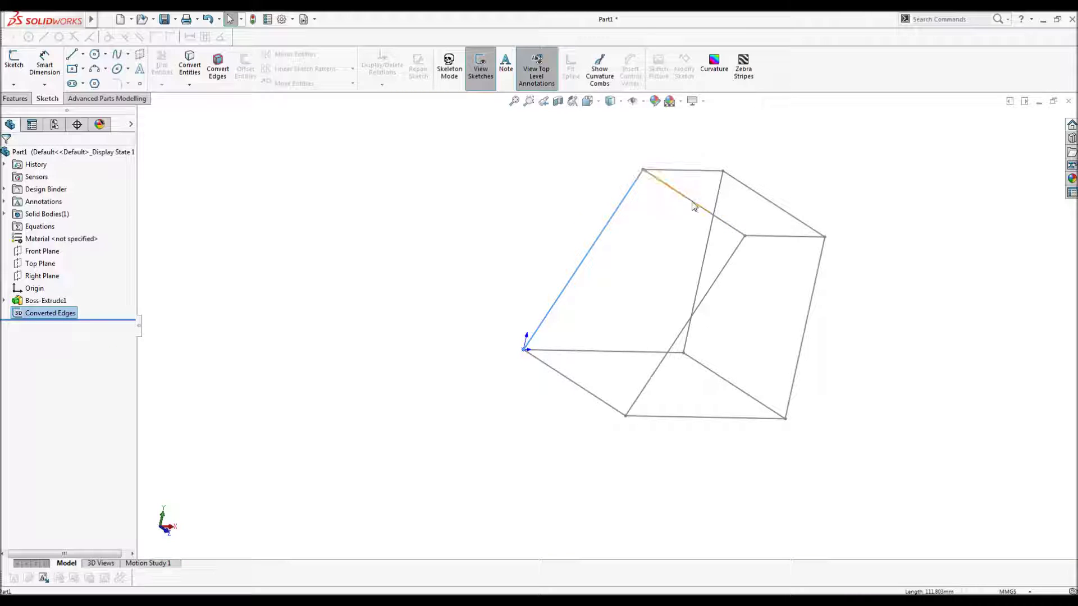
{"action": "left_click", "coordinate": [674, 228]}
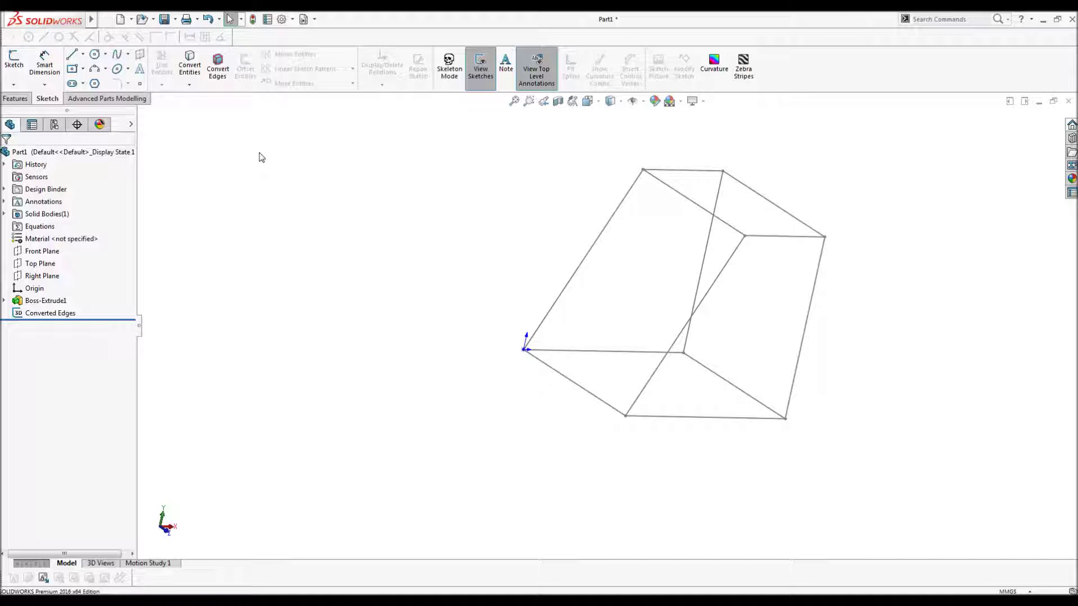
{"action": "mouse_move", "coordinate": [56, 315]}
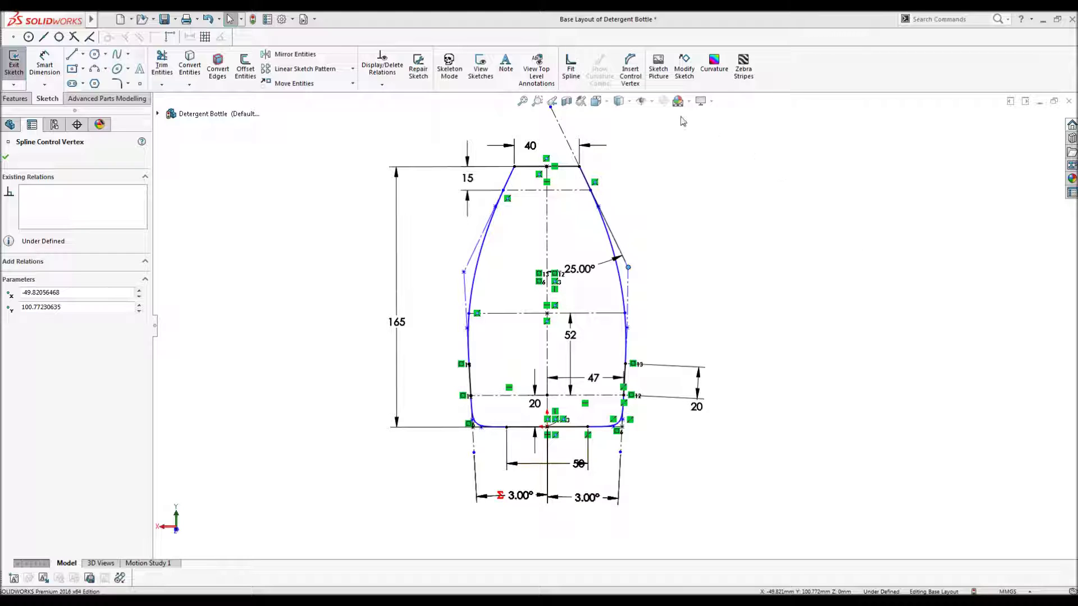
Step: Hide the bottle sketch's dimensions and relations with Skeleton Mode and move the upper-right spline control vertex slightly upward
{"action": "left_click", "coordinate": [641, 101]}
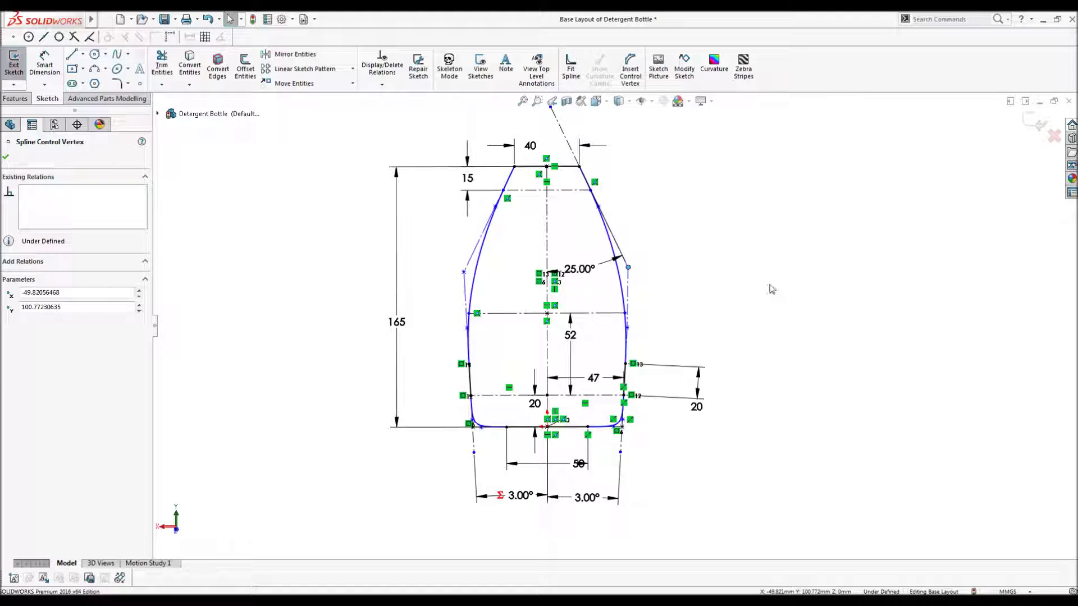
{"action": "left_click", "coordinate": [450, 76]}
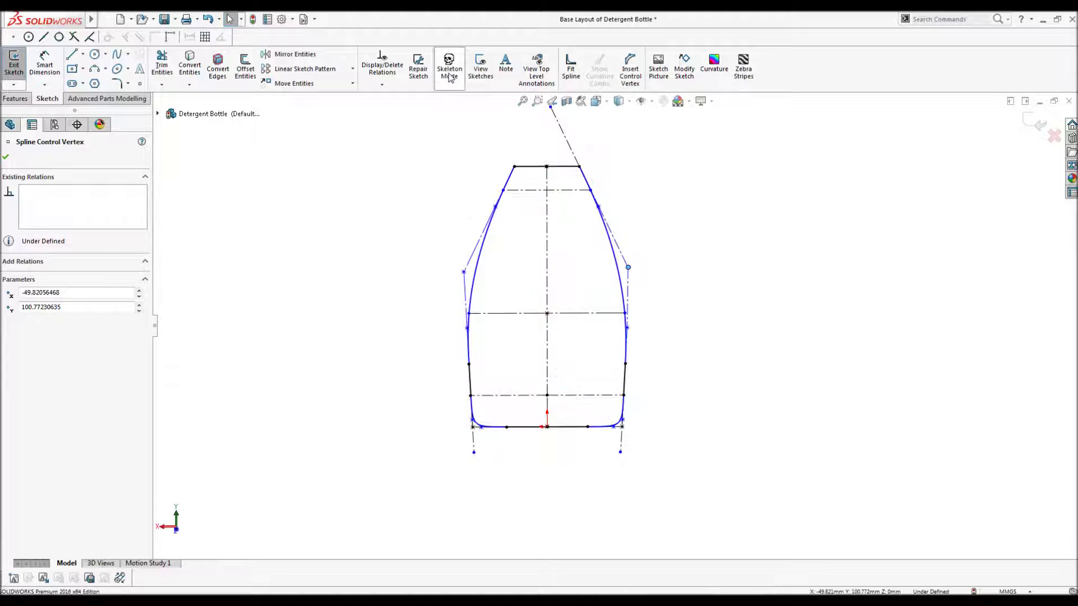
{"action": "mouse_move", "coordinate": [629, 269]}
{"action": "left_mouse_down"}
{"action": "mouse_move", "coordinate": [627, 216]}
{"action": "mouse_move", "coordinate": [588, 249]}
{"action": "mouse_move", "coordinate": [646, 262]}
{"action": "mouse_move", "coordinate": [586, 270]}
{"action": "mouse_move", "coordinate": [655, 250]}
{"action": "mouse_move", "coordinate": [631, 248]}
{"action": "mouse_move", "coordinate": [628, 260]}
{"action": "left_mouse_up"}
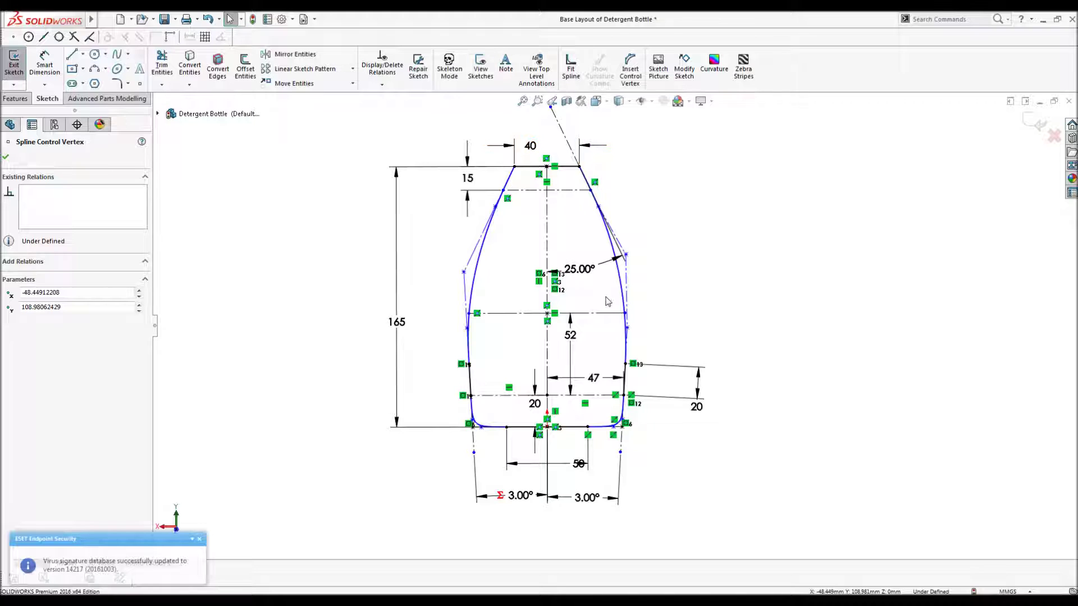
Step: Turn off the display of sketch relations and run Skeleton Mode to hide the remaining sketch dimensions
{"action": "left_click", "coordinate": [640, 101]}
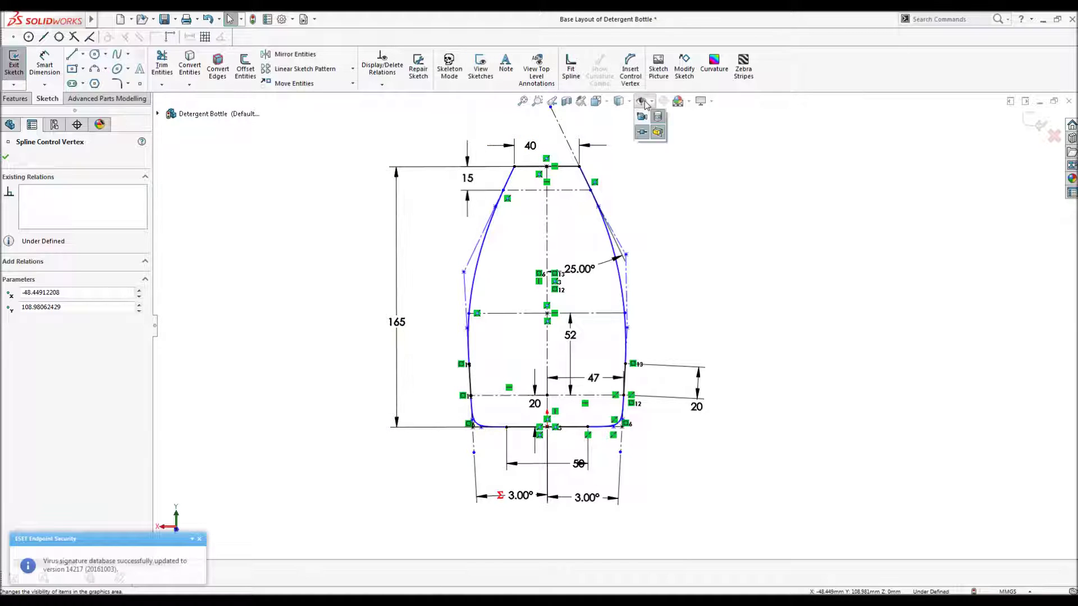
{"action": "left_click", "coordinate": [641, 230]}
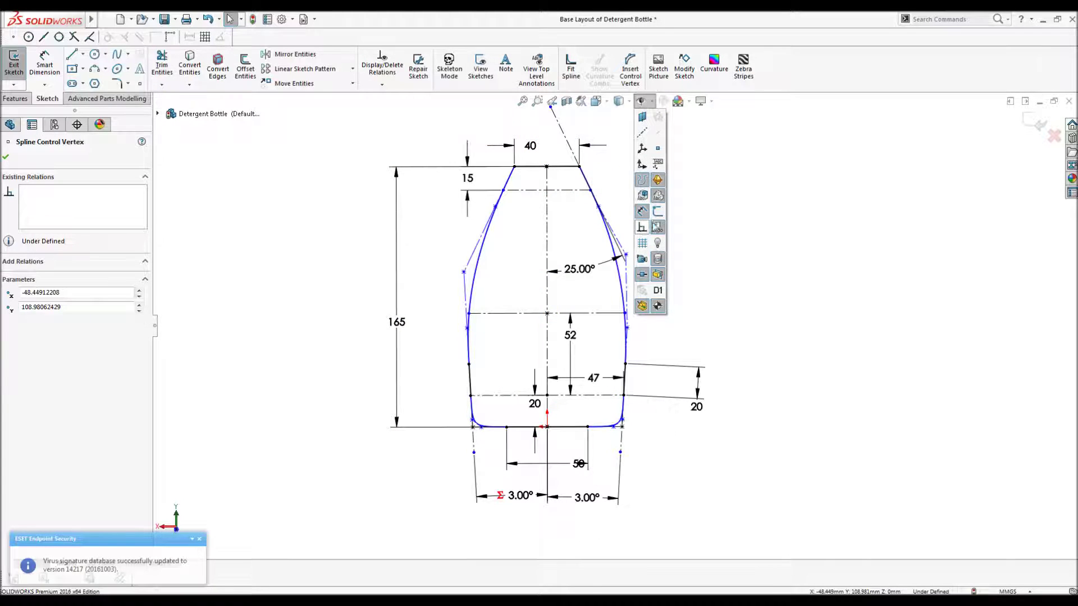
{"action": "left_click", "coordinate": [449, 69]}
Step: Set the sketch to show only its relations without dimensions, and run Skeleton Mode on that display
{"action": "left_click", "coordinate": [641, 101]}
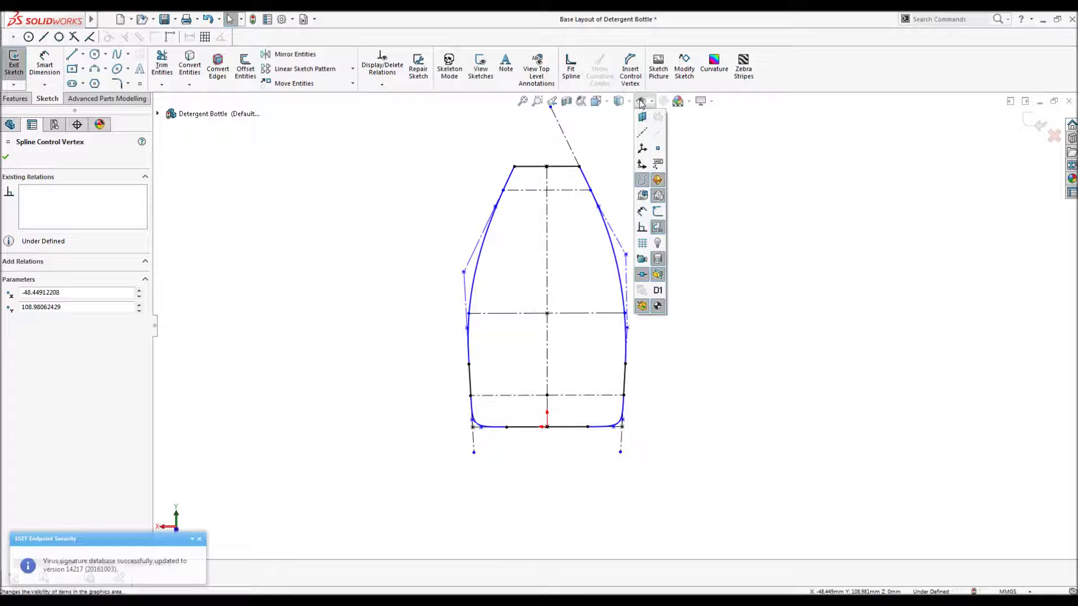
{"action": "left_click", "coordinate": [643, 212]}
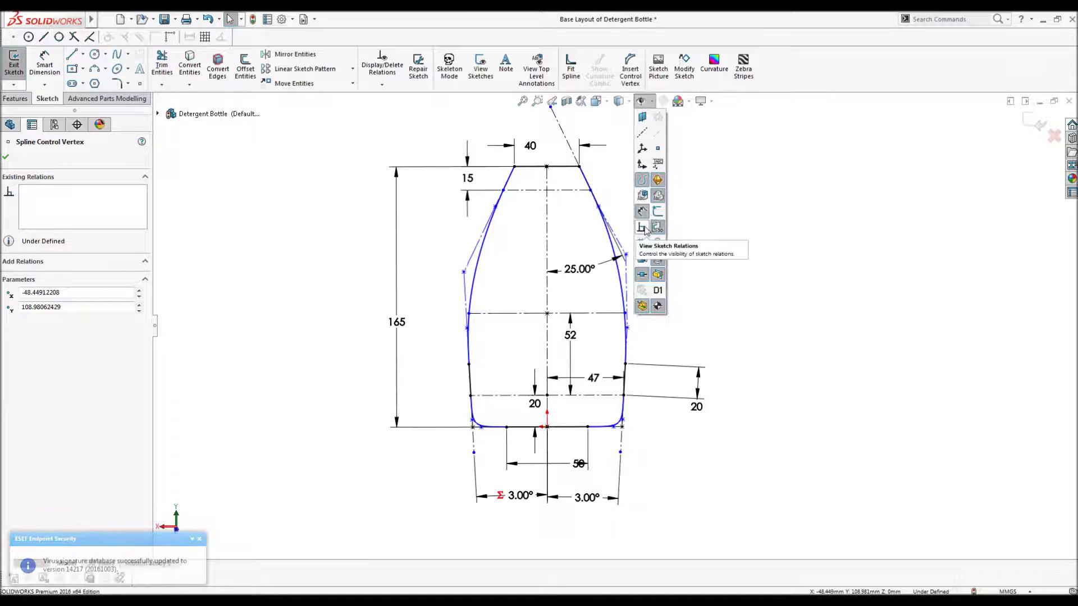
{"action": "left_click", "coordinate": [642, 228]}
{"action": "left_click", "coordinate": [643, 212]}
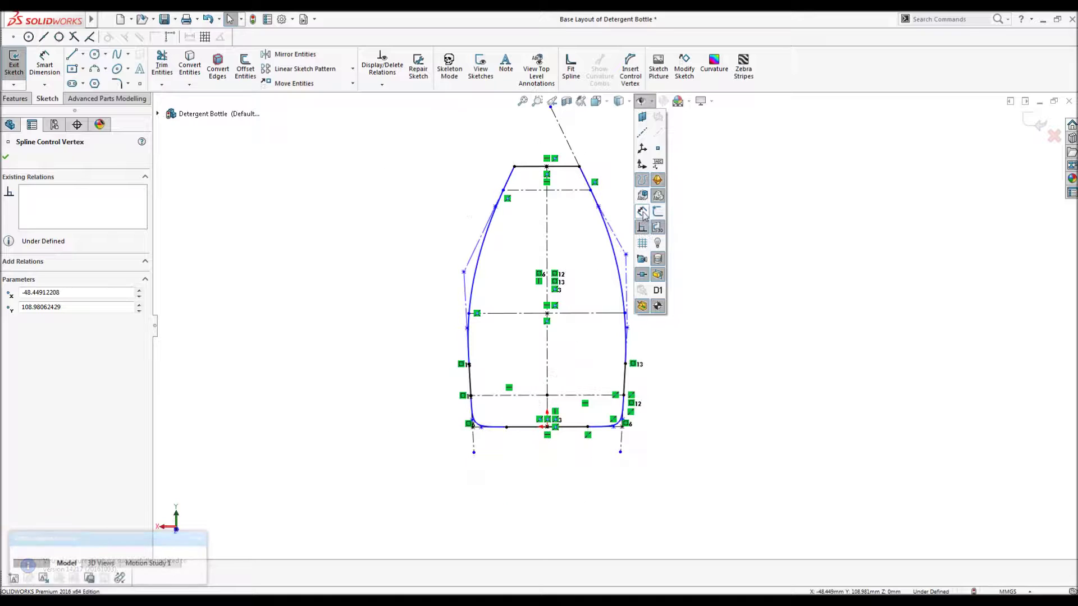
{"action": "left_click", "coordinate": [450, 69]}
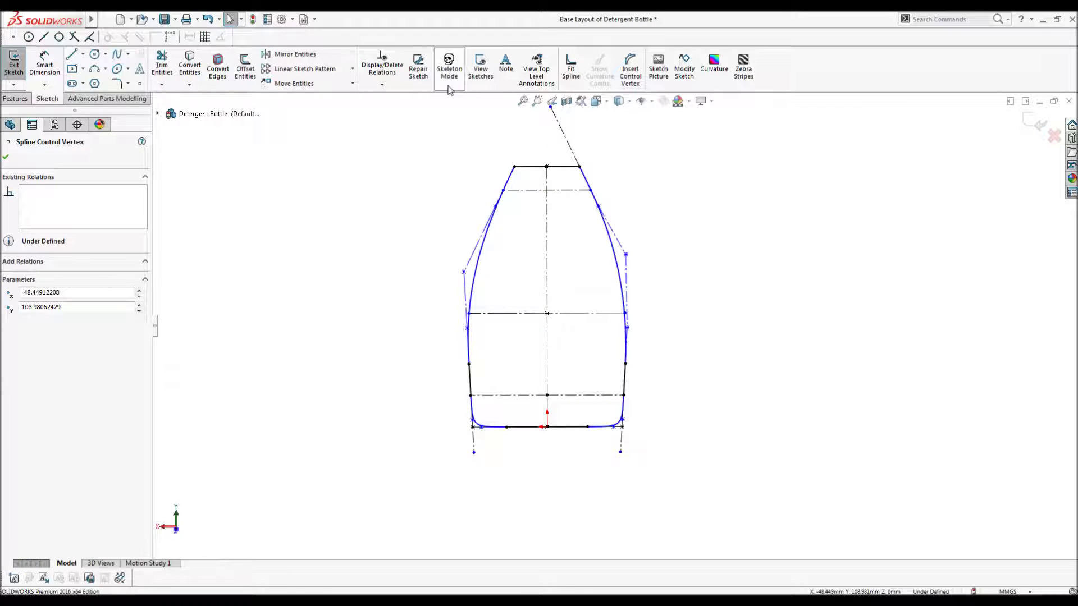
{"action": "left_click", "coordinate": [444, 67]}
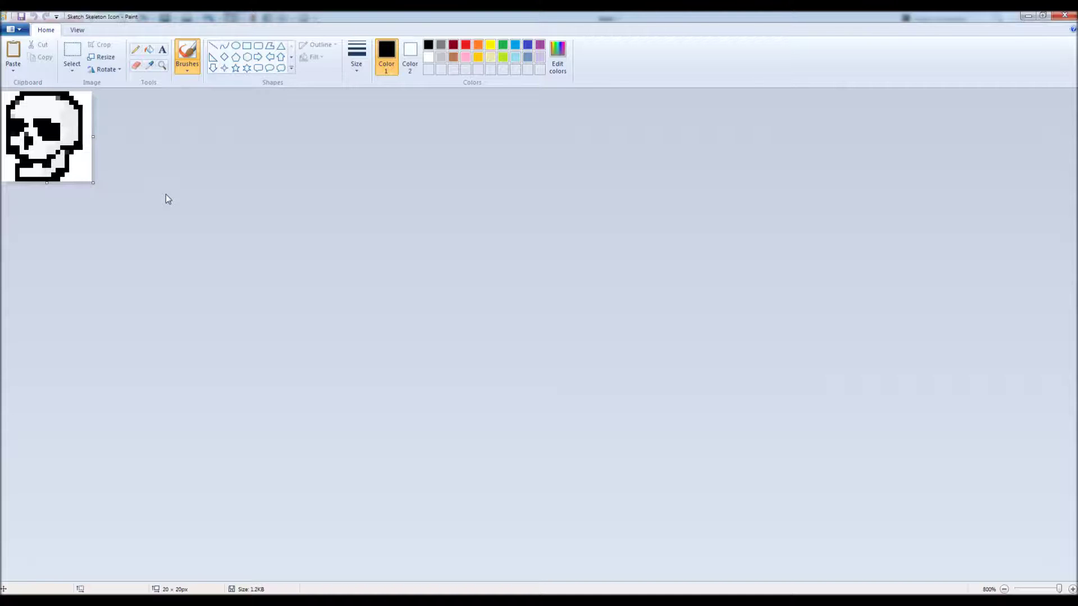
Step: Switch from Paint to SOLIDWORKS and display the Macro toolbar's commands in the Customize dialog
{"action": "left_click", "coordinate": [1026, 16]}
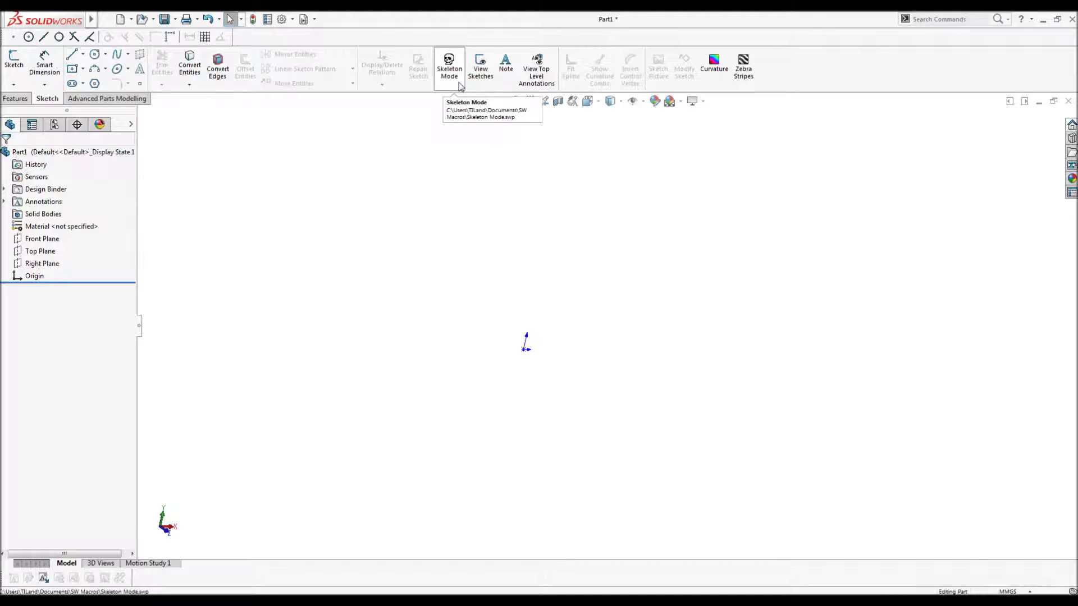
{"action": "right_click", "coordinate": [792, 75]}
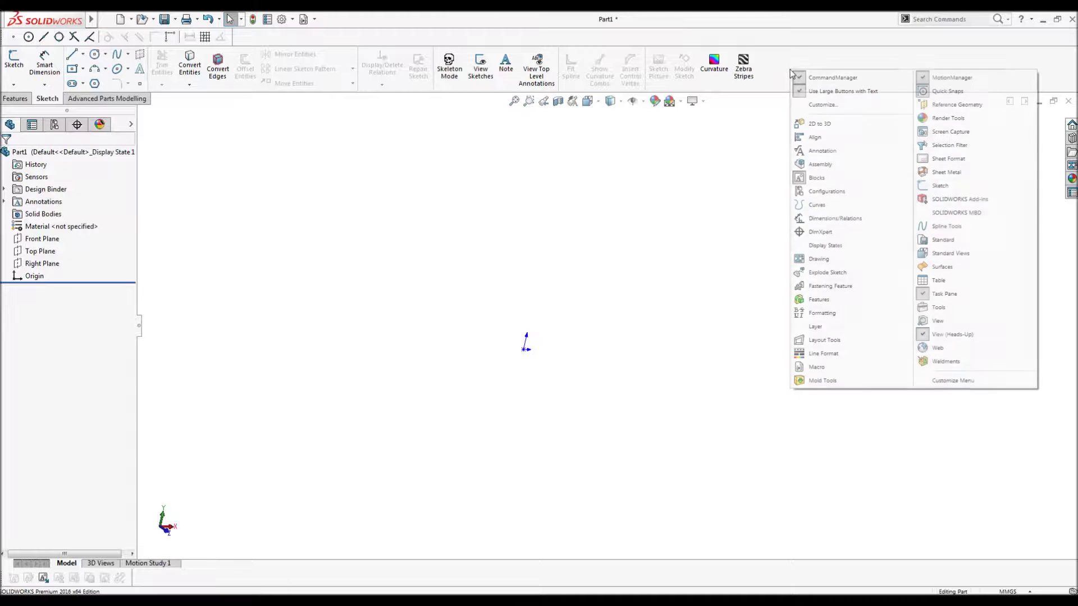
{"action": "left_click", "coordinate": [822, 105]}
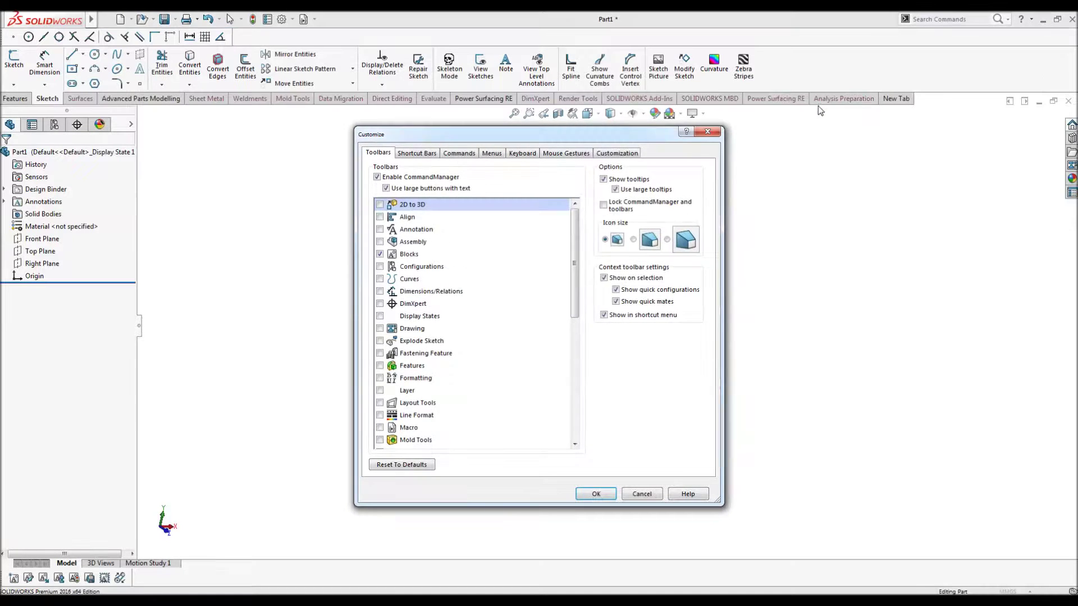
{"action": "left_click", "coordinate": [422, 154]}
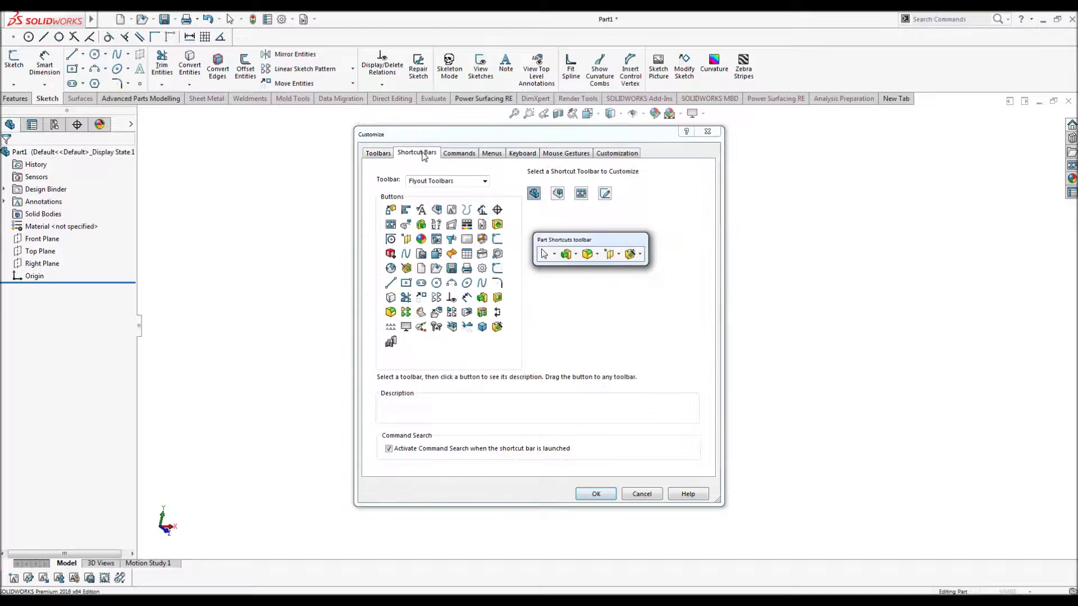
{"action": "left_click", "coordinate": [485, 181]}
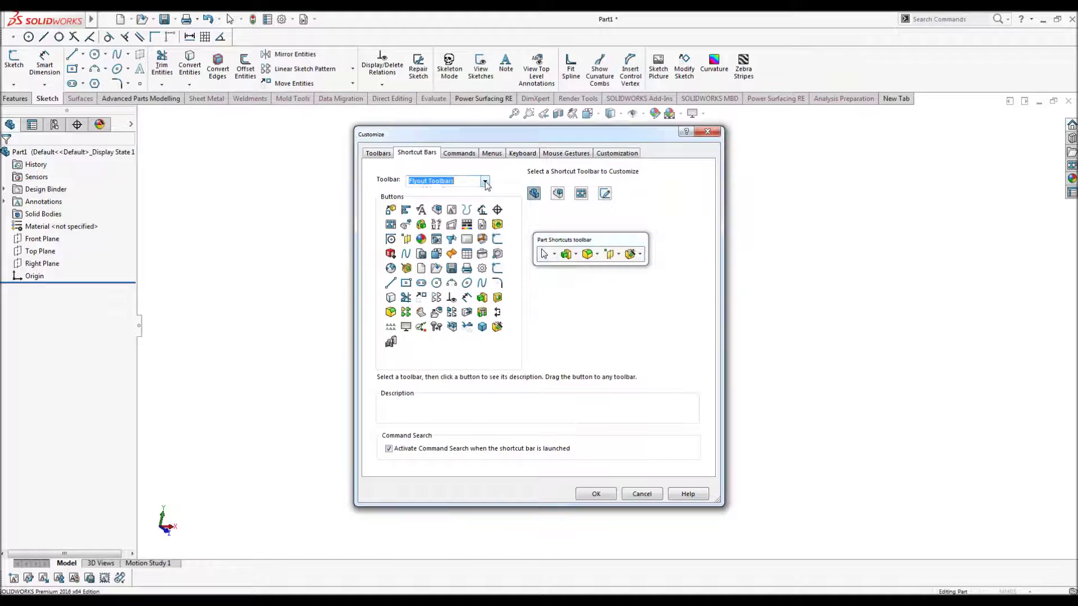
{"action": "scroll", "coordinate": [485, 208], "scroll_direction": "down", "scroll_amount": 2}
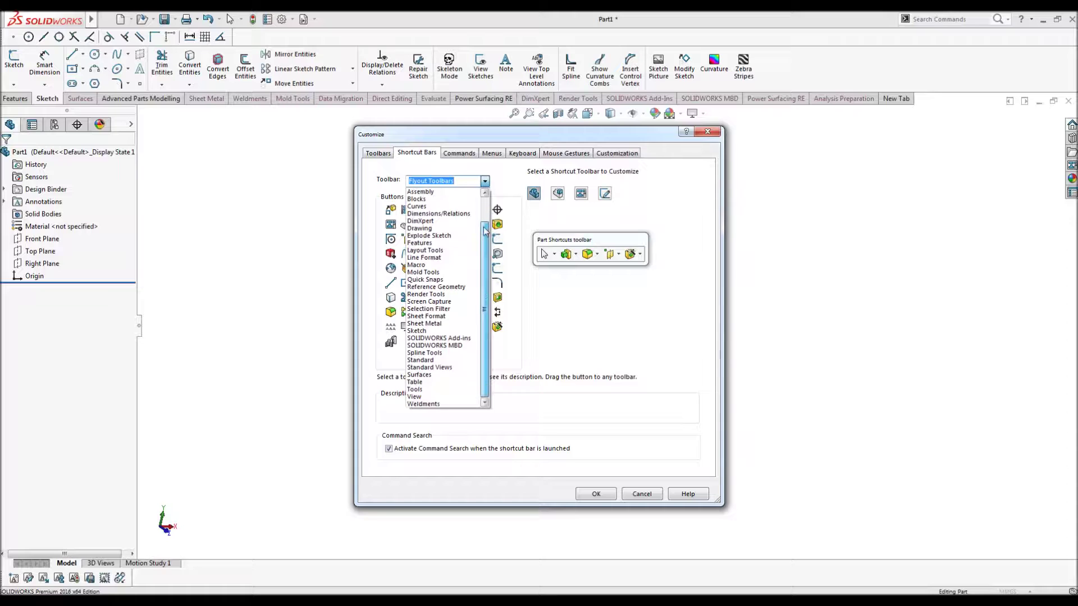
{"action": "left_click", "coordinate": [437, 265]}
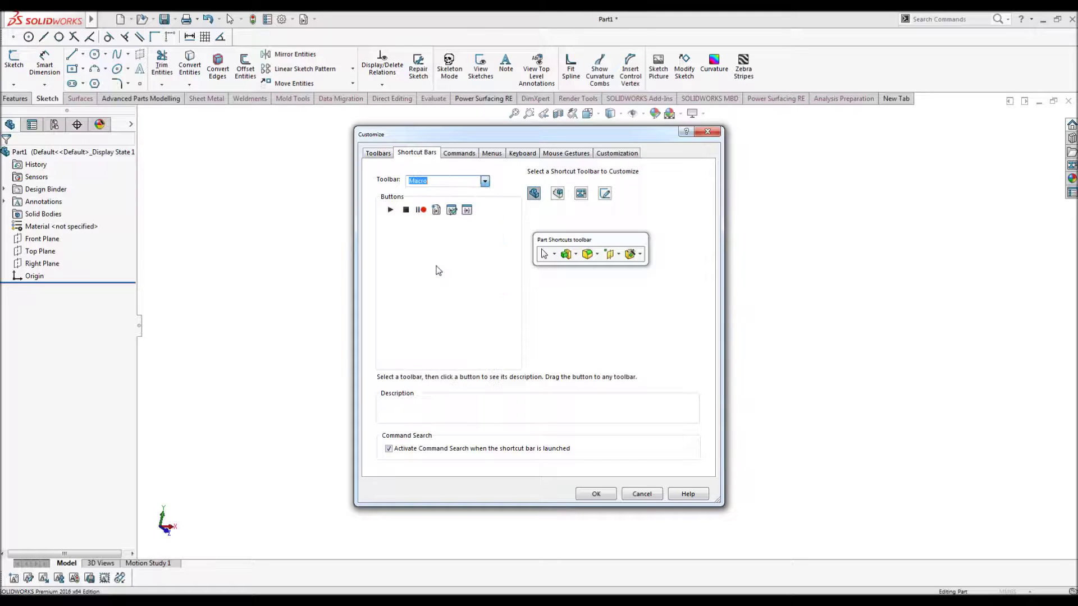
Step: Add a custom macro button to the Sketch commands after Zebra Stripes
{"action": "left_click", "coordinate": [468, 212]}
{"action": "mouse_move", "coordinate": [467, 211]}
{"action": "left_mouse_down"}
{"action": "mouse_move", "coordinate": [689, 134]}
{"action": "mouse_move", "coordinate": [774, 63]}
{"action": "left_mouse_up"}
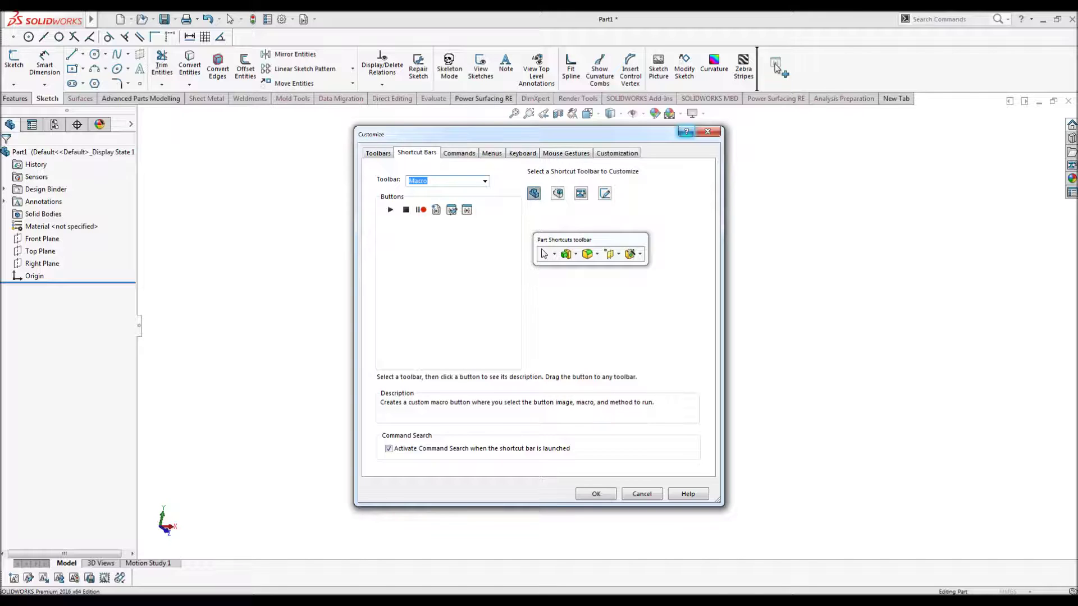
{"action": "left_click_drag", "start_coordinate": [775, 66], "coordinate": [776, 66]}
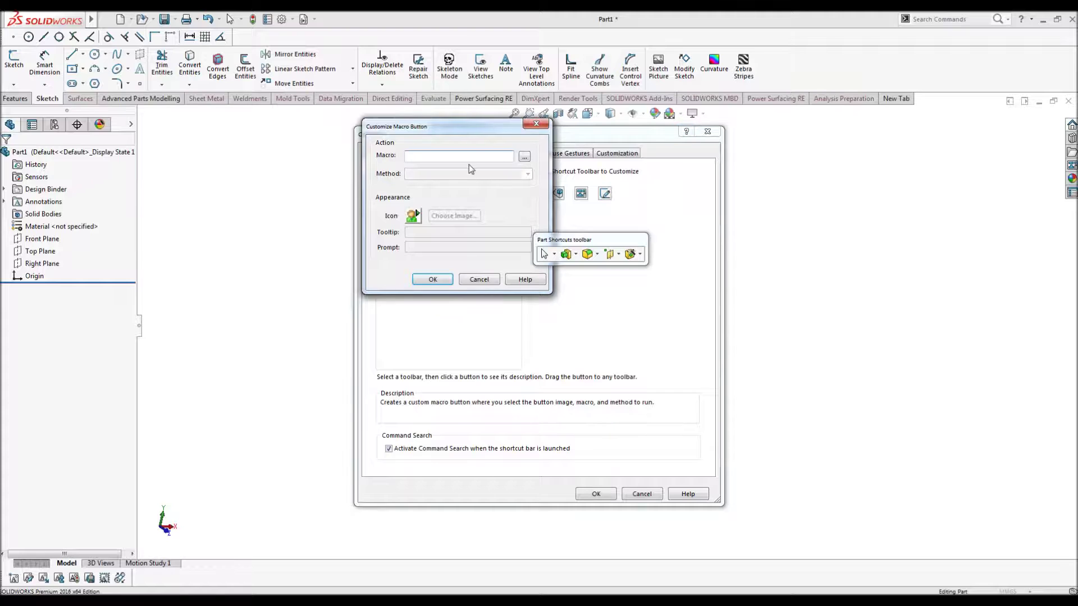
Step: Assign the CustomerMacro1 file from the SW Macros folder in Documents to the custom macro button
{"action": "left_click_drag", "start_coordinate": [484, 127], "coordinate": [811, 120]}
{"action": "left_click", "coordinate": [846, 144]}
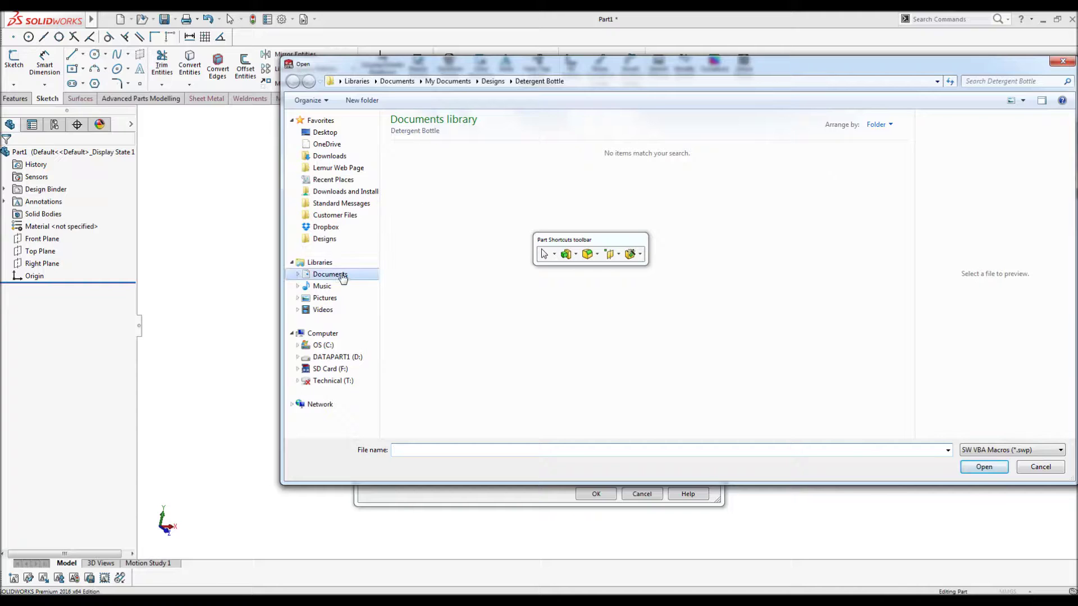
{"action": "left_click", "coordinate": [342, 279]}
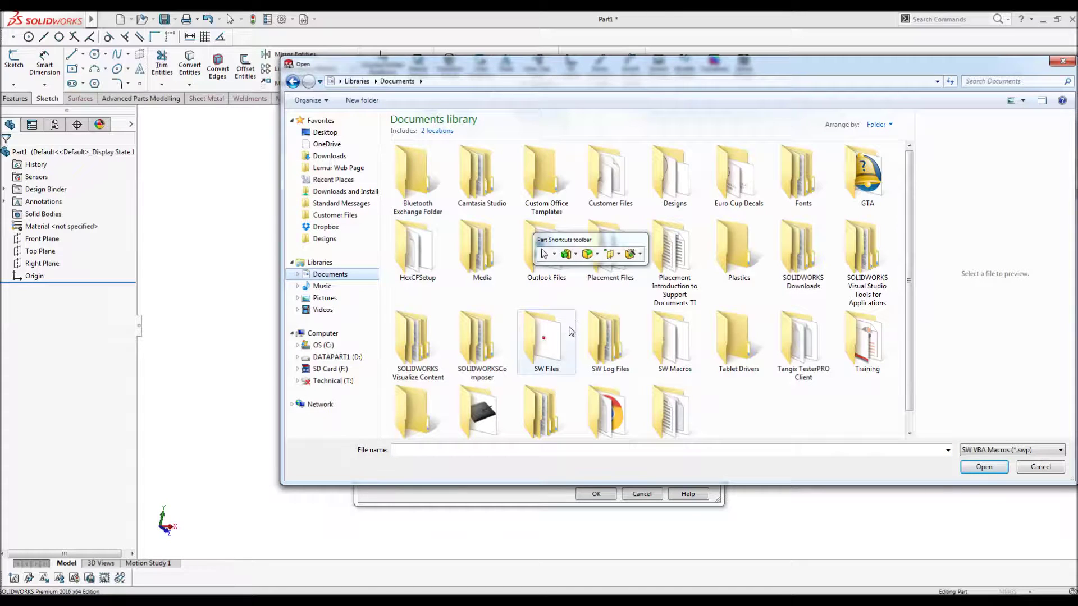
{"action": "double_click", "coordinate": [661, 336]}
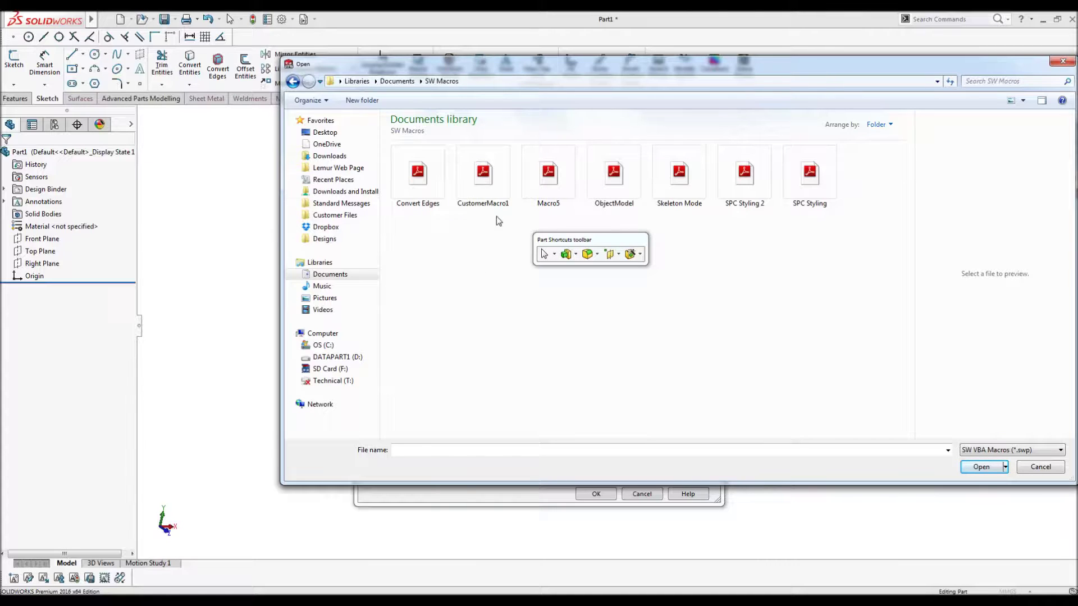
{"action": "left_click", "coordinate": [483, 174]}
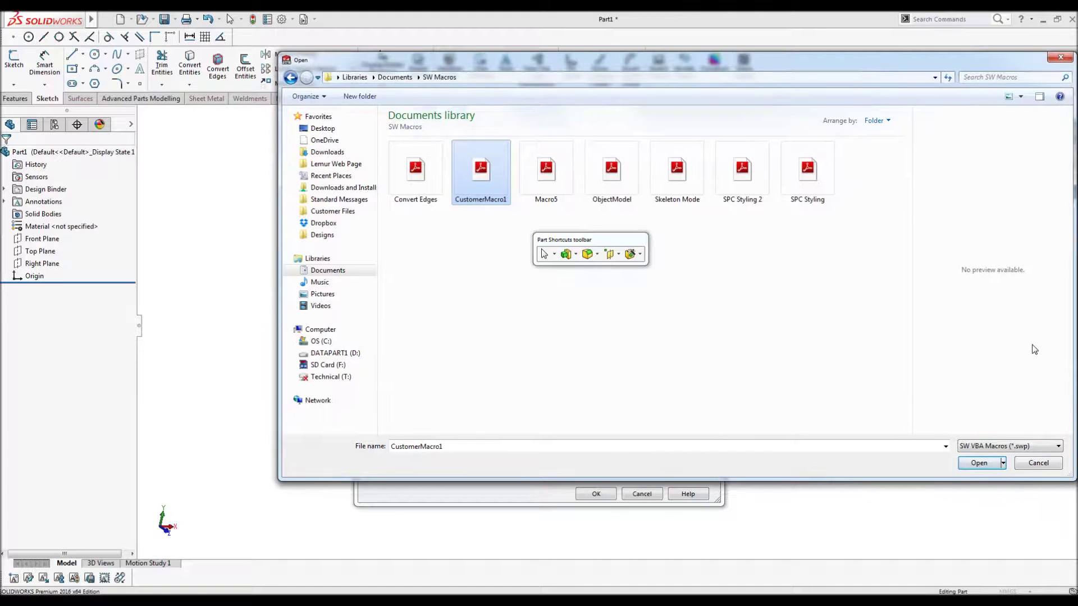
{"action": "left_click", "coordinate": [981, 467]}
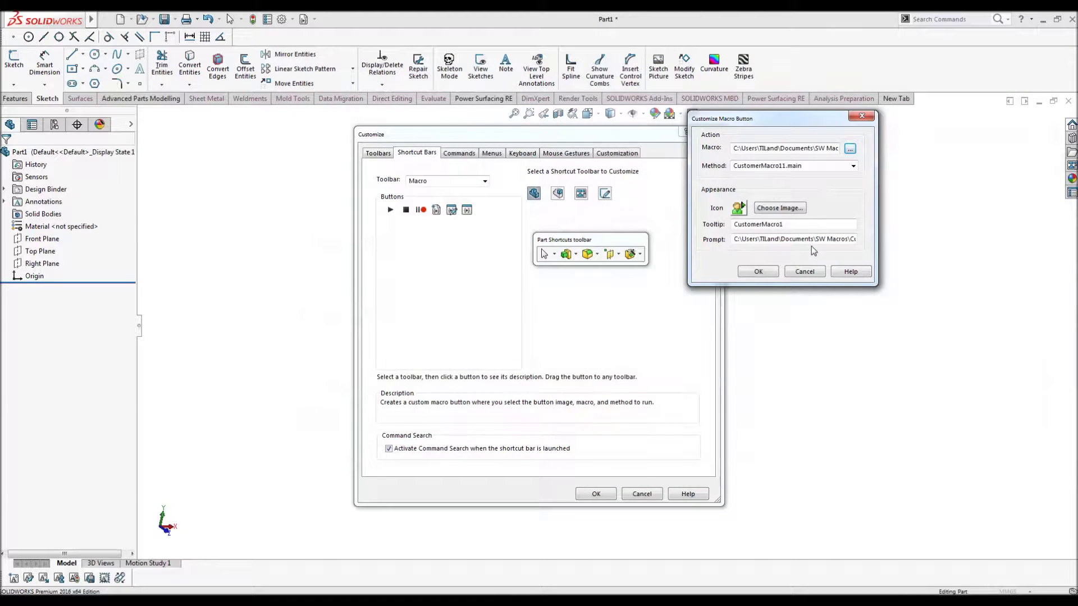
Step: Set Icon2 as the custom macro button's image and accept the button settings
{"action": "left_click", "coordinate": [780, 209]}
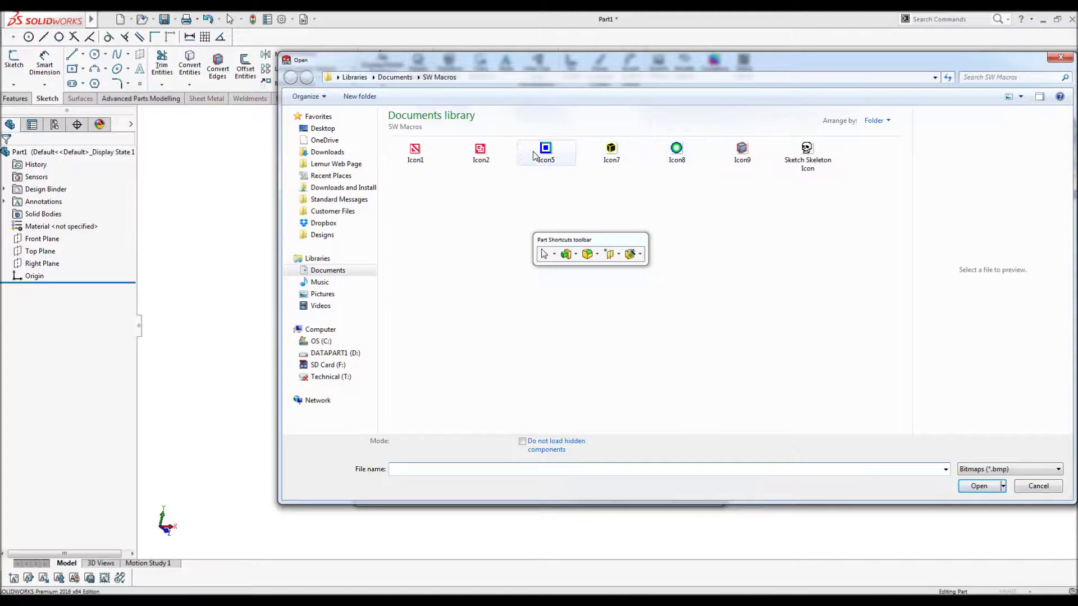
{"action": "left_click", "coordinate": [494, 156]}
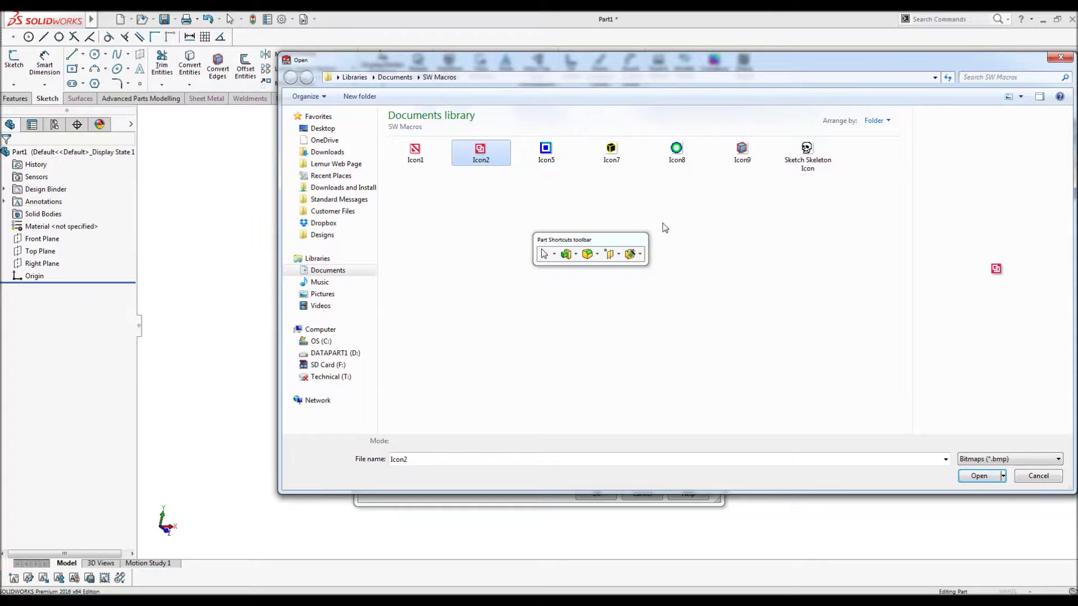
{"action": "left_click", "coordinate": [983, 477]}
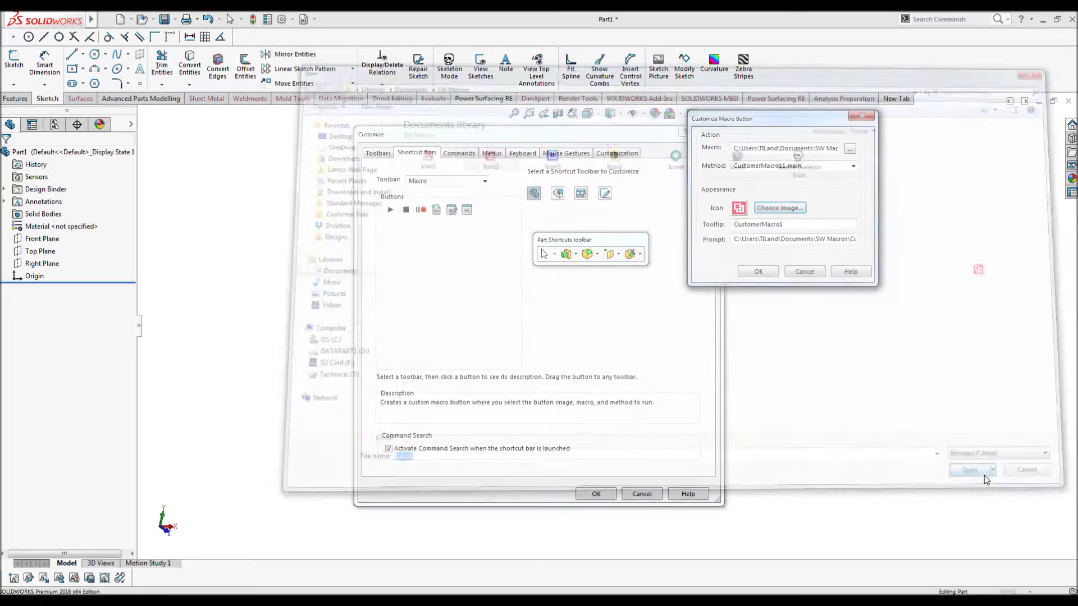
{"action": "left_click", "coordinate": [765, 272]}
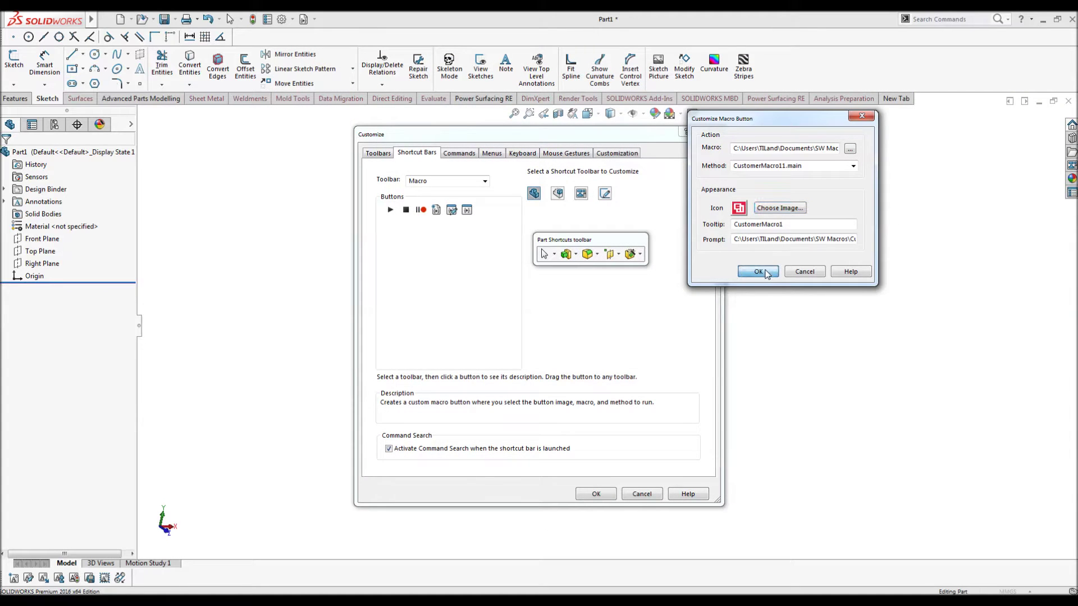